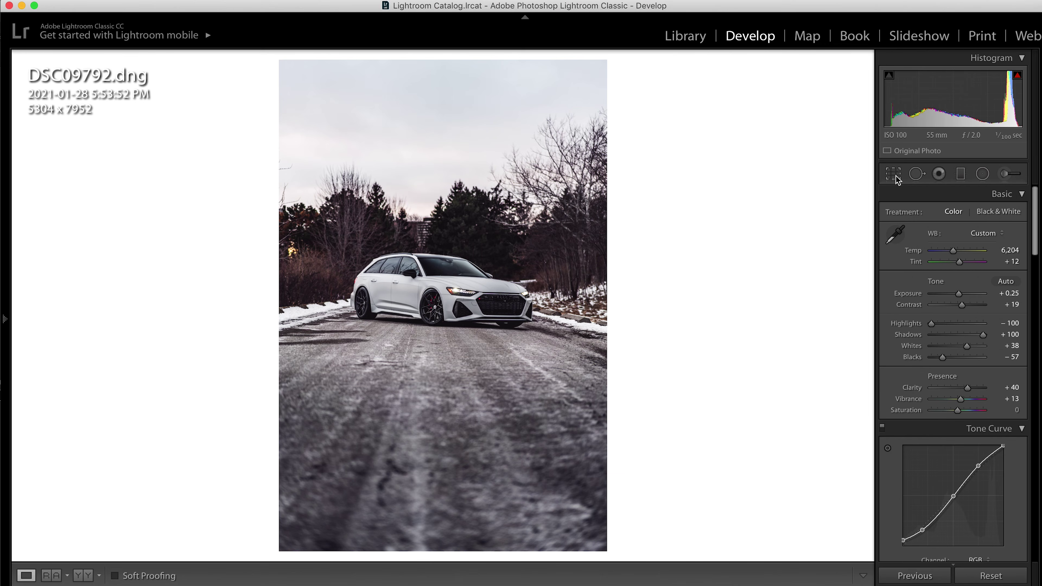
# Start cropping the car photo and set a custom crop aspect ratio of 1350 x 2150
pyautogui.click(895, 176)
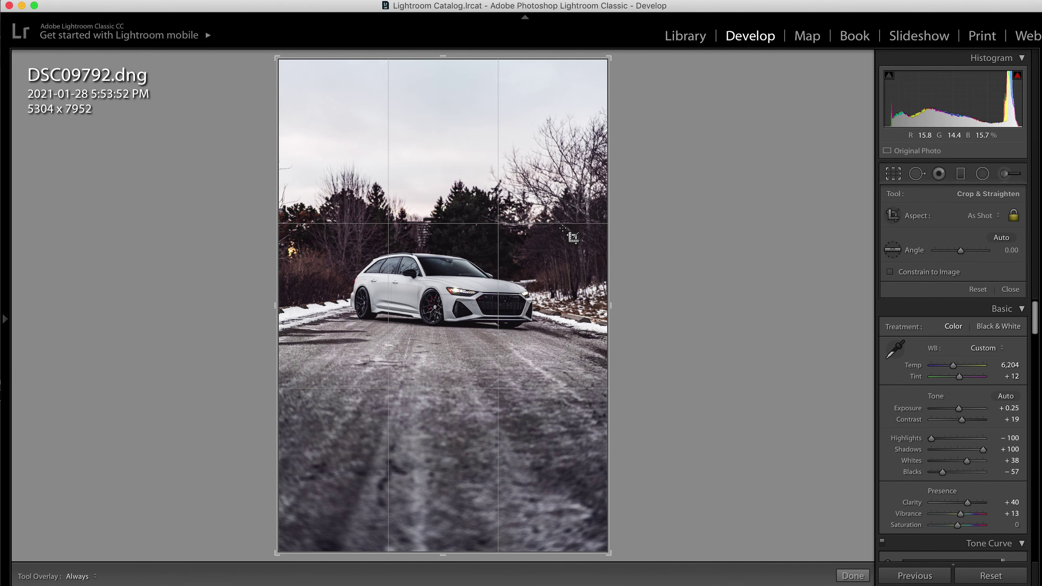
pyautogui.click(990, 217)
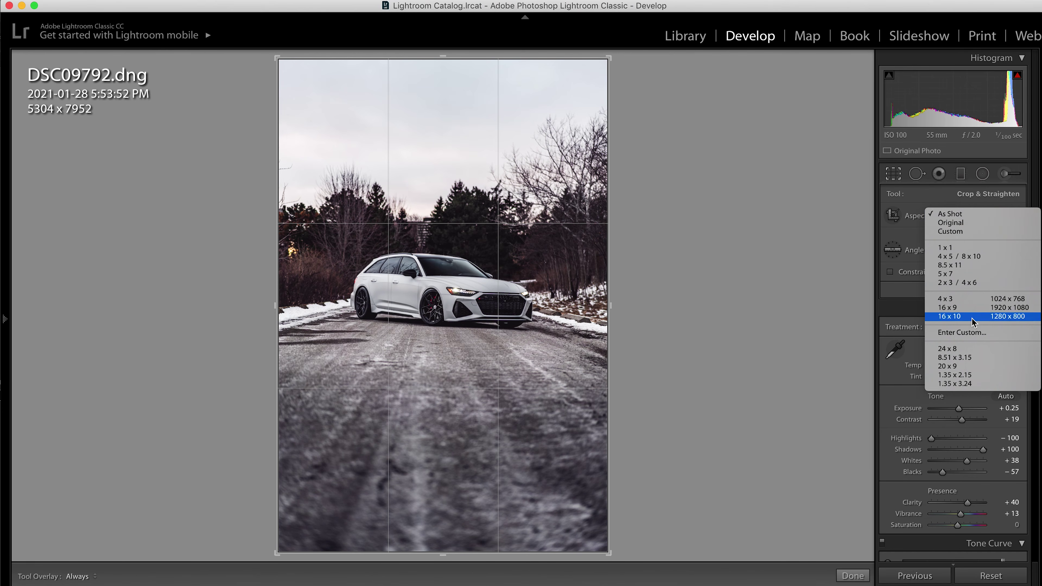
pyautogui.click(971, 333)
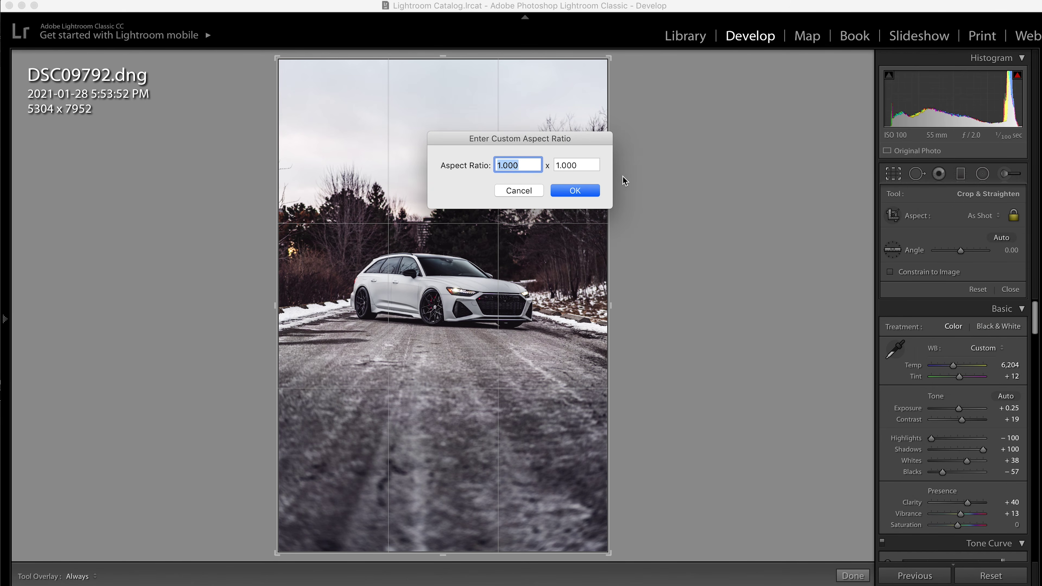
pyautogui.write('1350')
pyautogui.click(581, 164)
pyautogui.write('2')
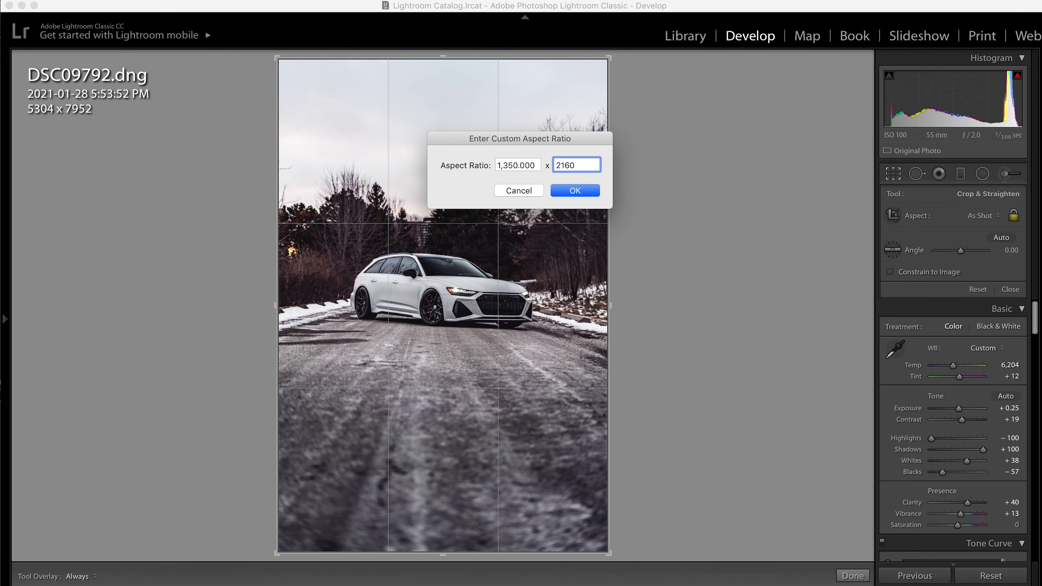
pyautogui.press('Return')
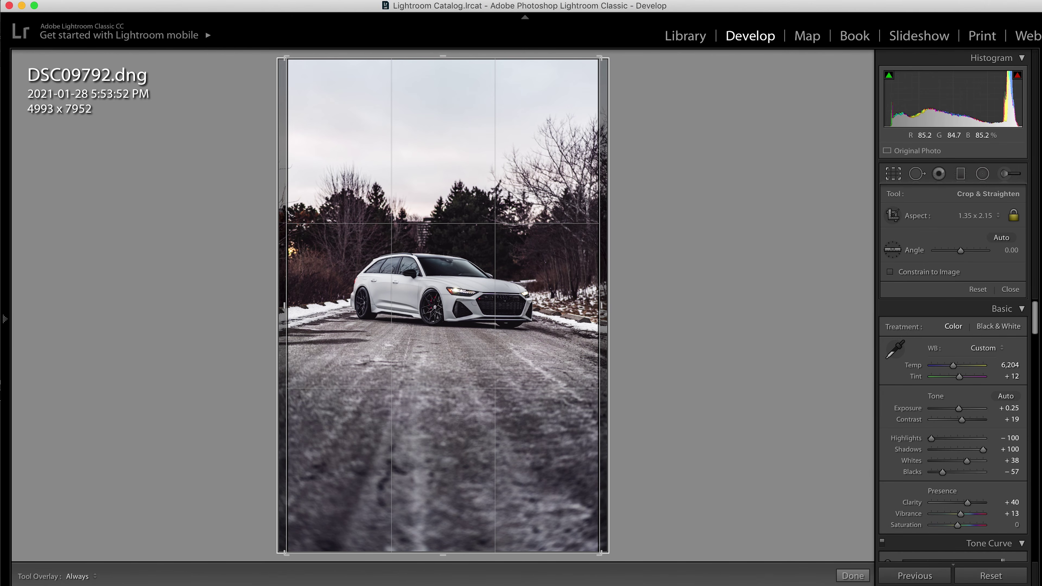
# Turn the crop to landscape, shrink it to about 5040 x 3165 framing the car, and apply it
pyautogui.press('x')
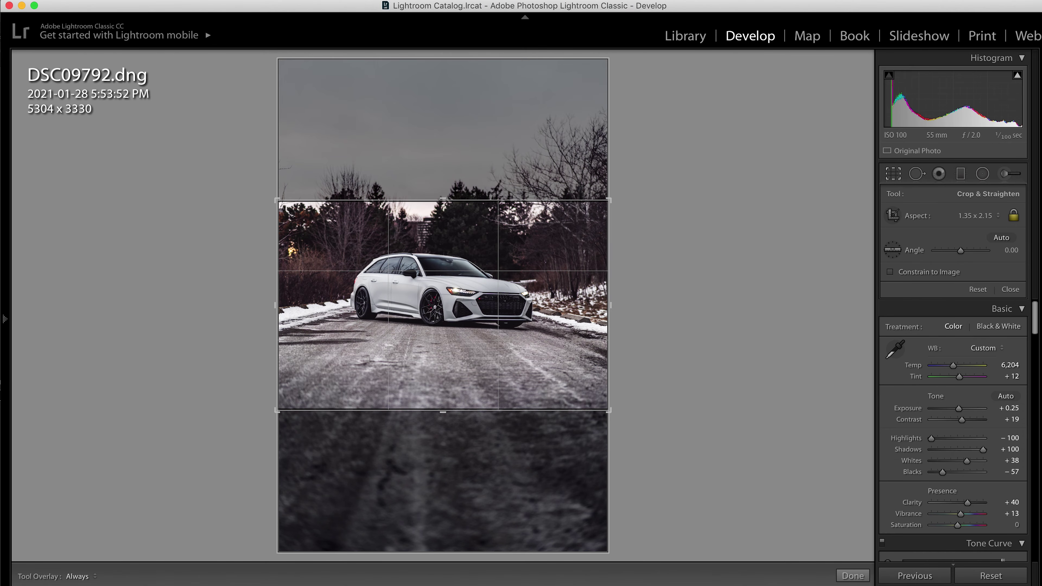
pyautogui.moveTo(486, 293); pyautogui.dragTo(488, 313)
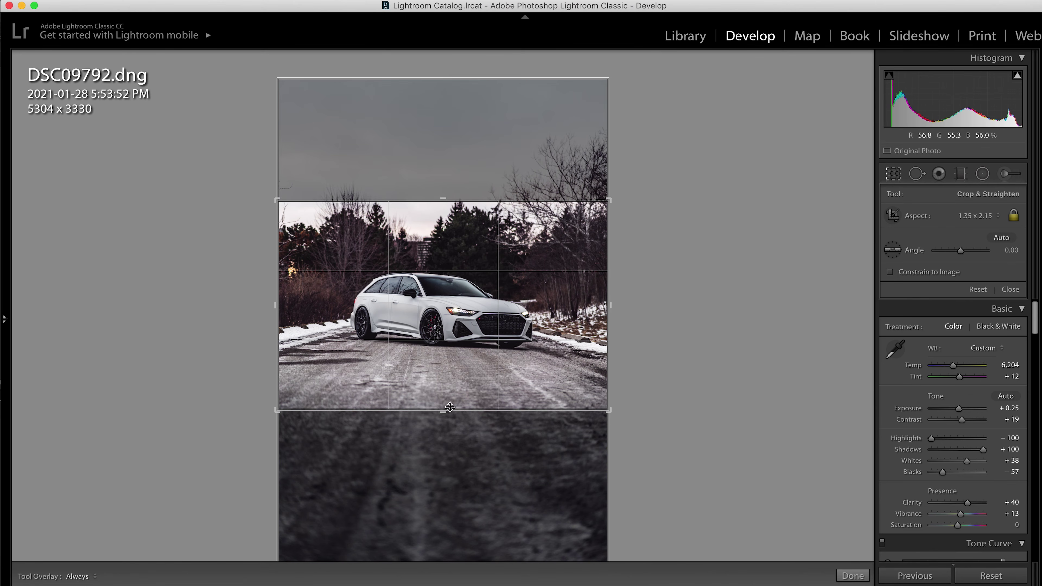
pyautogui.moveTo(279, 409); pyautogui.dragTo(286, 405)
pyautogui.moveTo(445, 342); pyautogui.dragTo(456, 344)
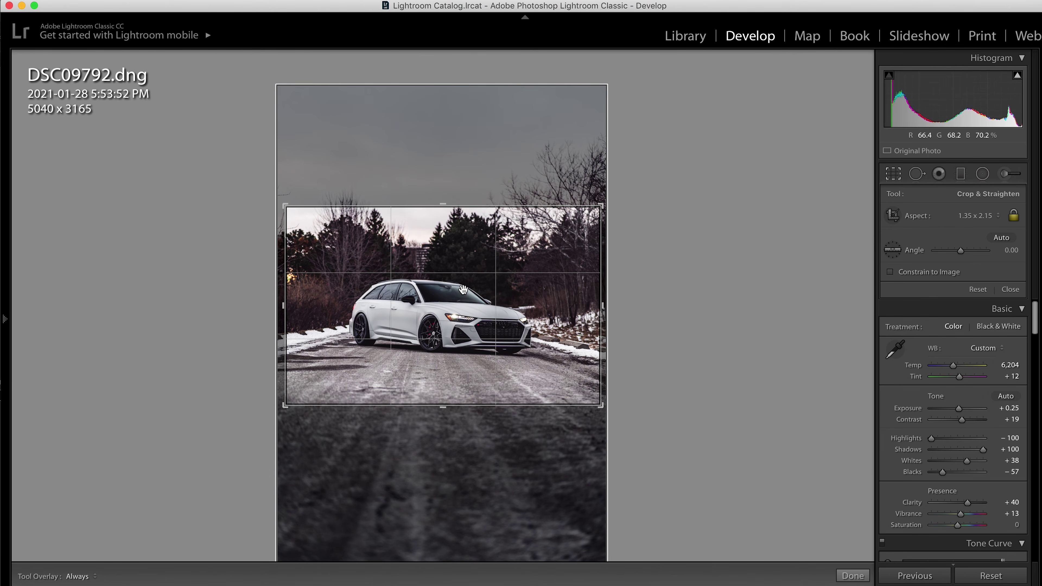
pyautogui.press('Return')
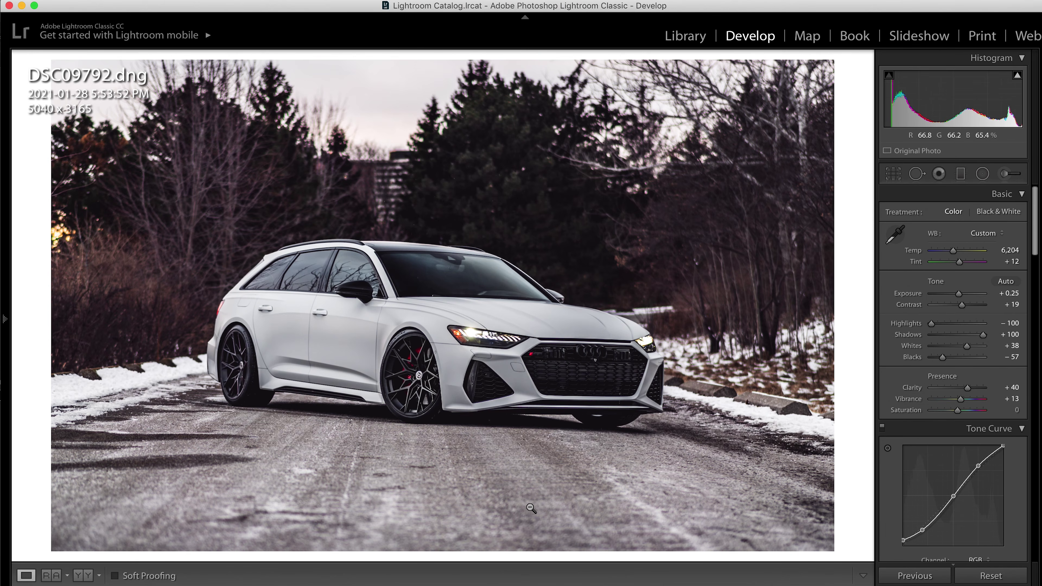
# Open the cropped photo DSC09792.dng in Adobe Photoshop CC 2018 for editing
pyautogui.moveTo(533, 583)
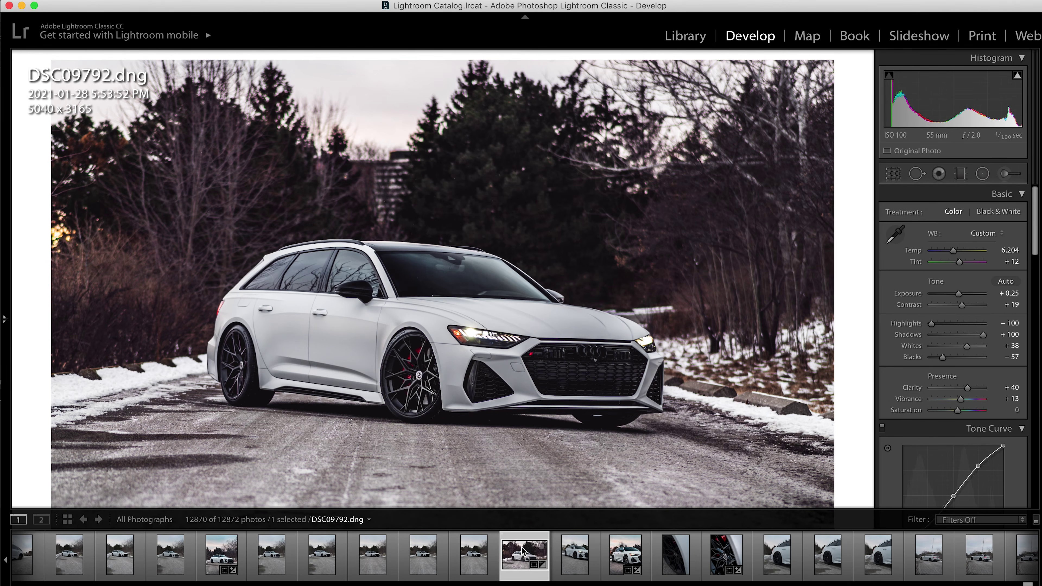
pyautogui.rightClick(521, 554)
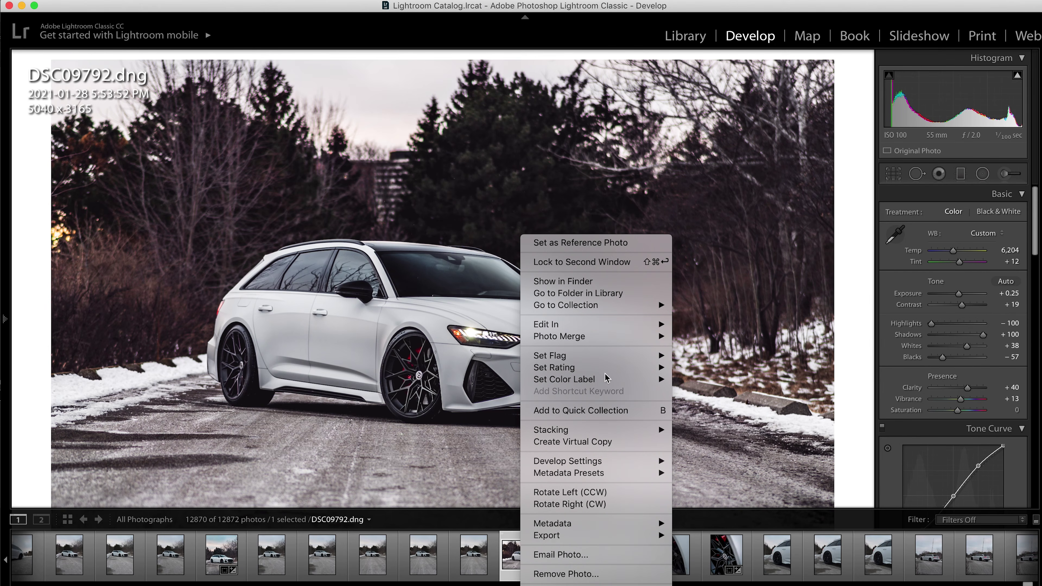
pyautogui.moveTo(619, 329)
pyautogui.click(713, 326)
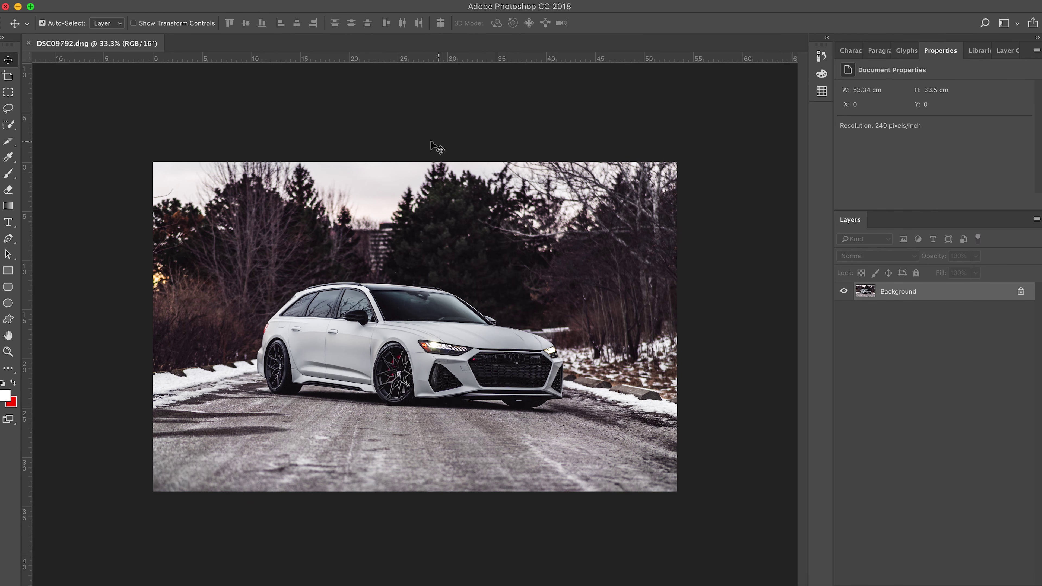
# Add a new guide layout with 2 columns and no rows or margin to split the photo down the middle
pyautogui.click(362, 0)
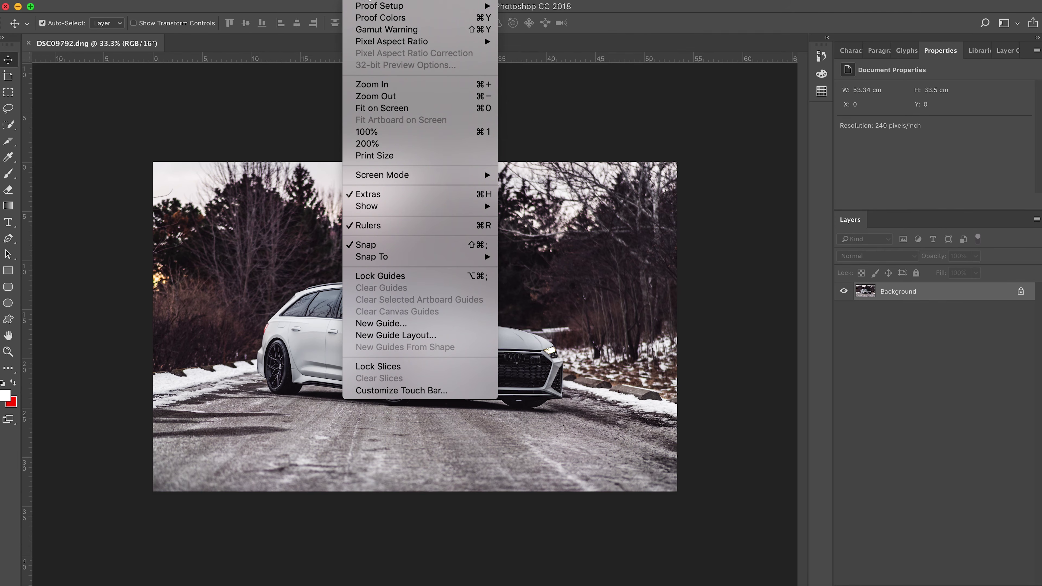
pyautogui.click(396, 336)
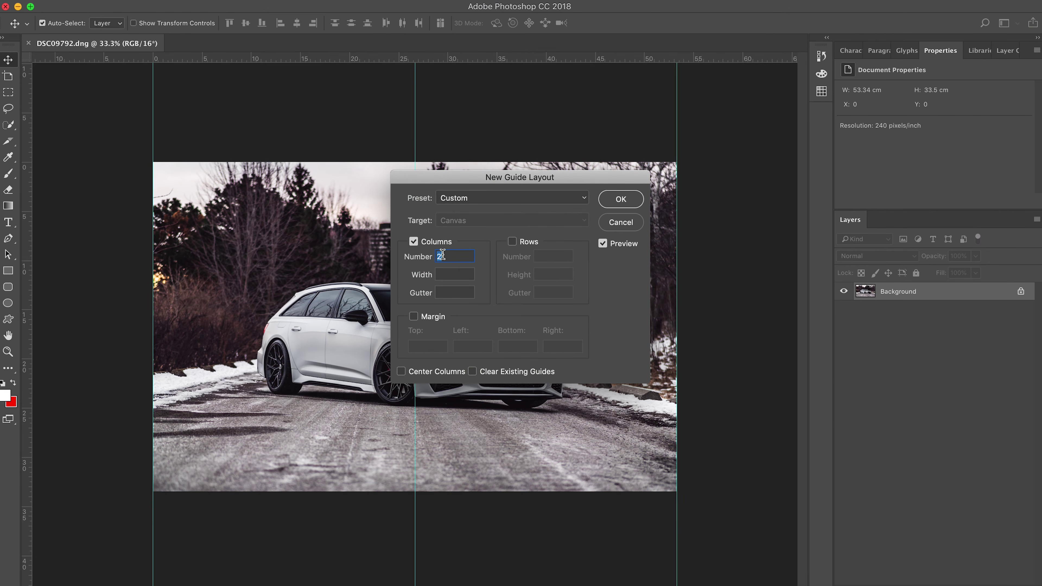
pyautogui.moveTo(459, 177); pyautogui.dragTo(583, 124)
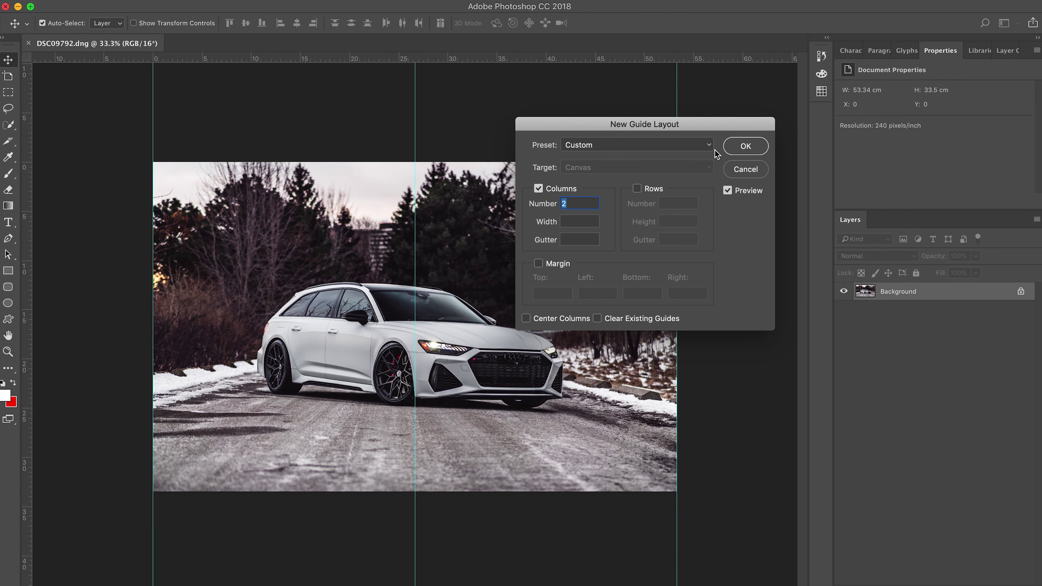
pyautogui.click(743, 147)
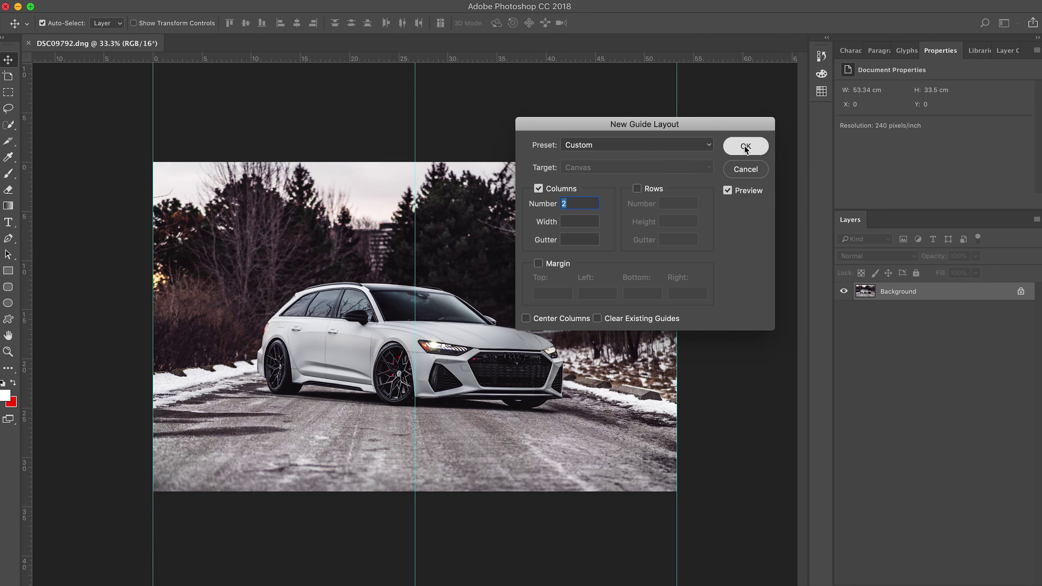
# Draw a slice with the Slice Tool covering the right half of the photo, from its bottom-right corner to the top of the centre guide
pyautogui.click(5, 129)
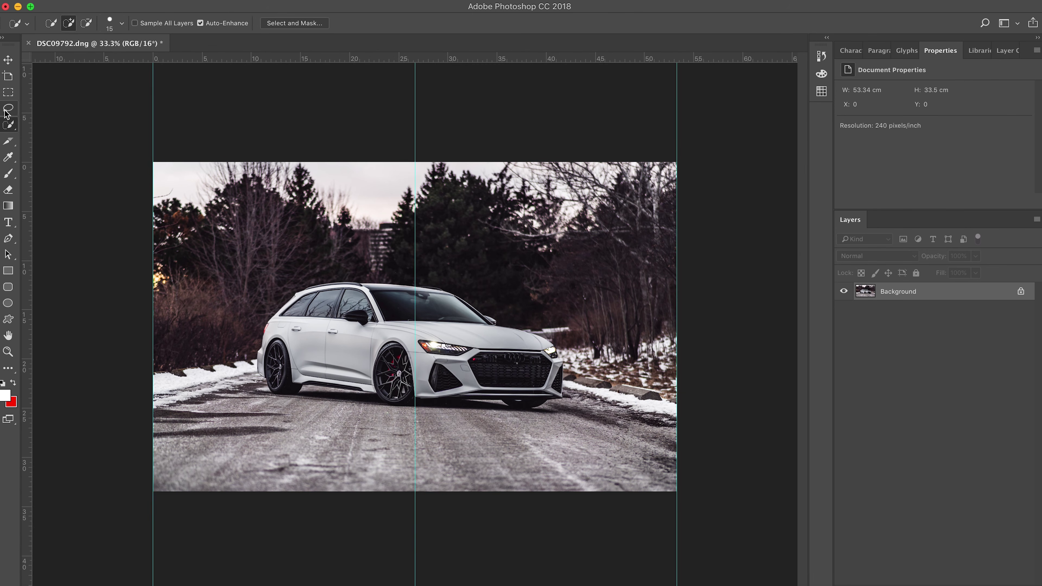
pyautogui.click(10, 143)
pyautogui.click(11, 146)
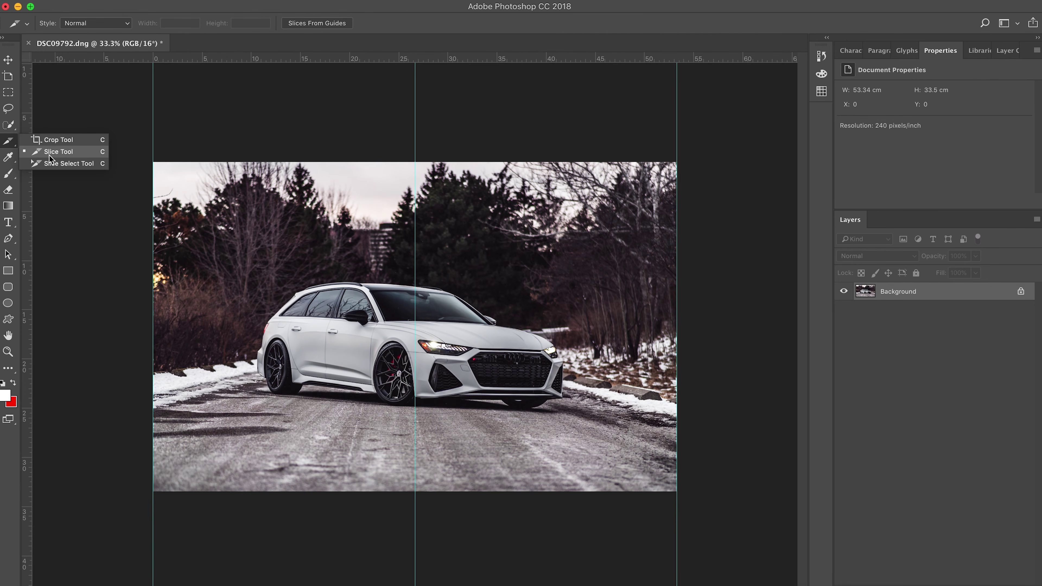
pyautogui.click(62, 157)
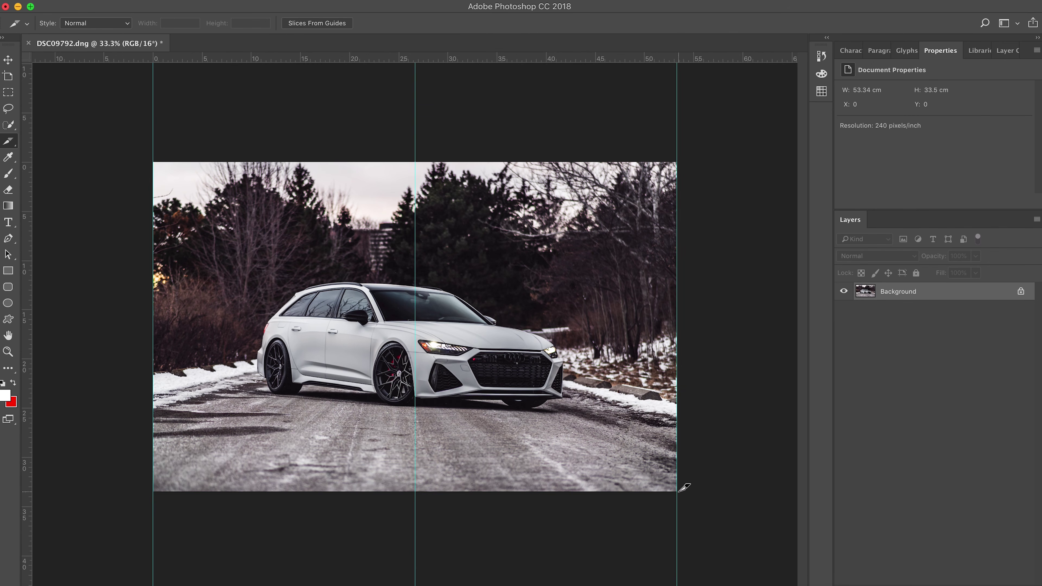
pyautogui.moveTo(677, 492); pyautogui.dragTo(415, 162)
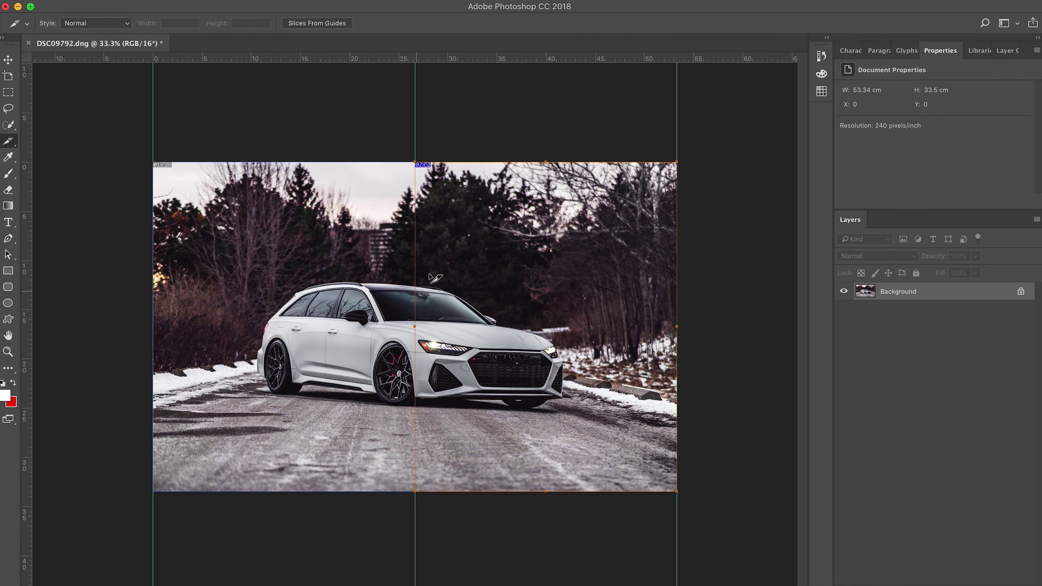
pyautogui.scroll(5, 384, 181)
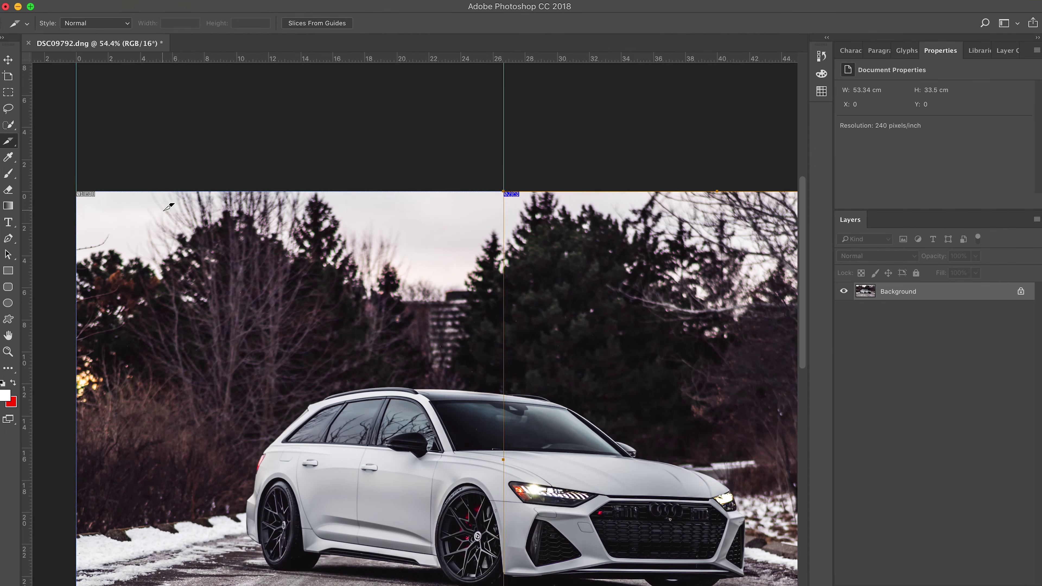
pyautogui.scroll(-3, 169, 206)
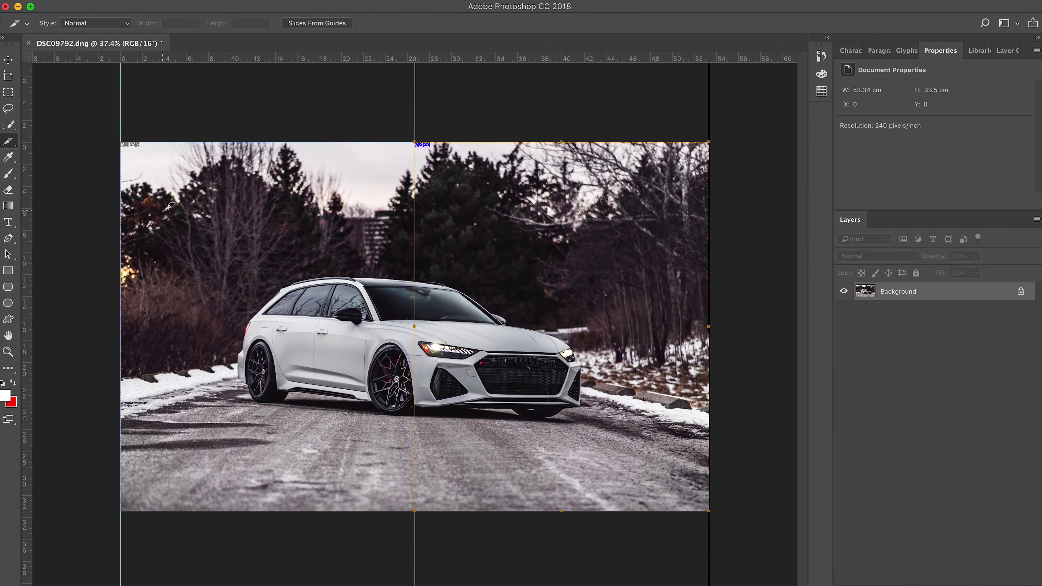
pyautogui.press('v')
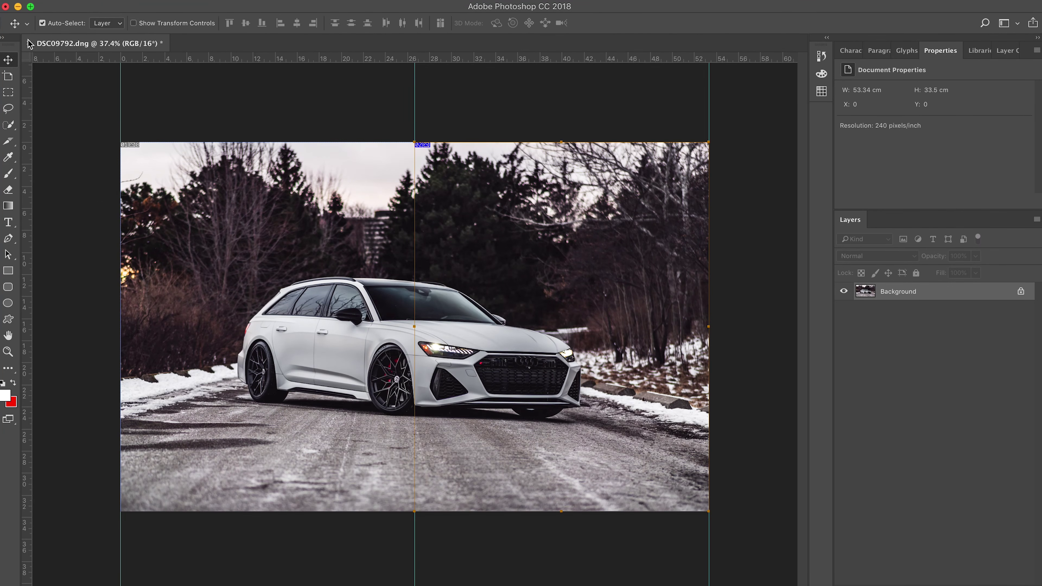
# Set up a Save for Web export as JPEG with quality 100 and an image height of 1350 px
pyautogui.click(116, 0)
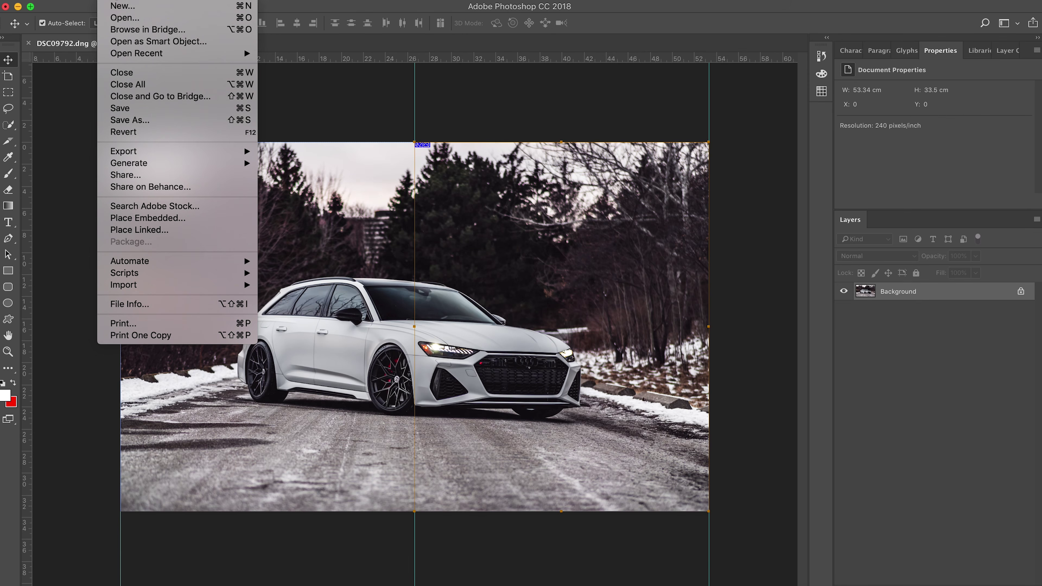
pyautogui.moveTo(158, 152)
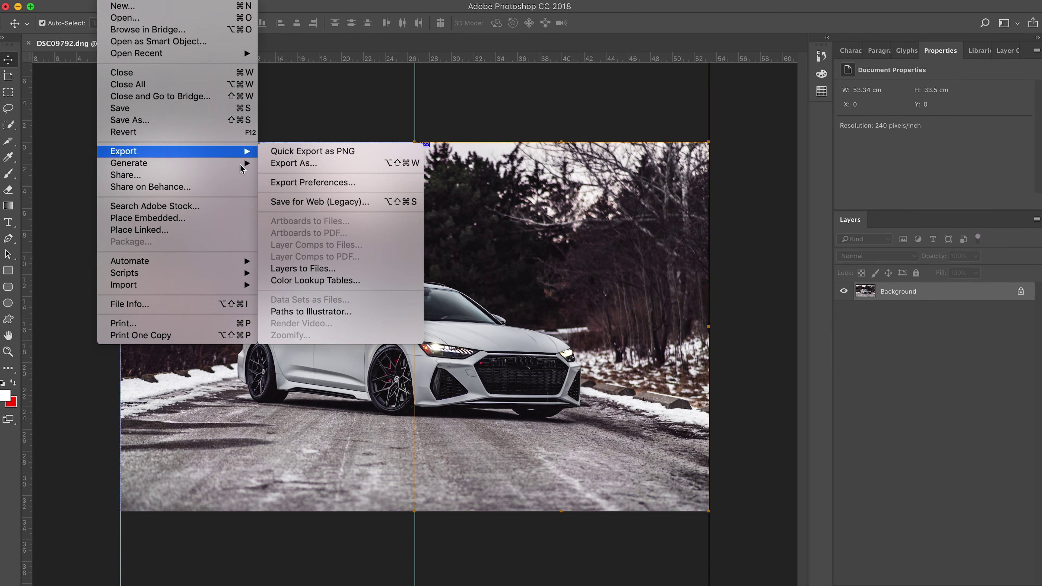
pyautogui.click(330, 207)
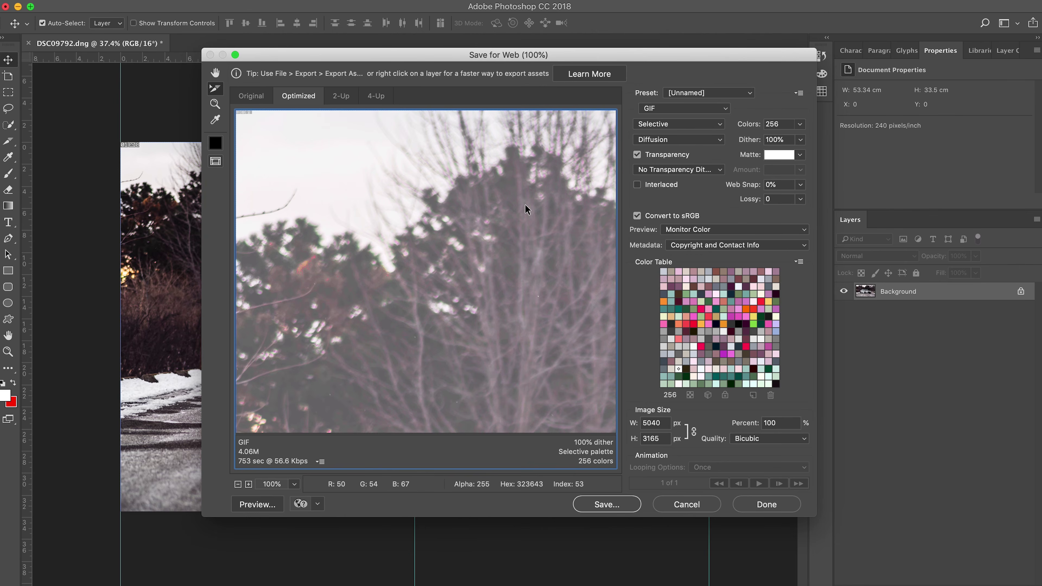
pyautogui.click(676, 83)
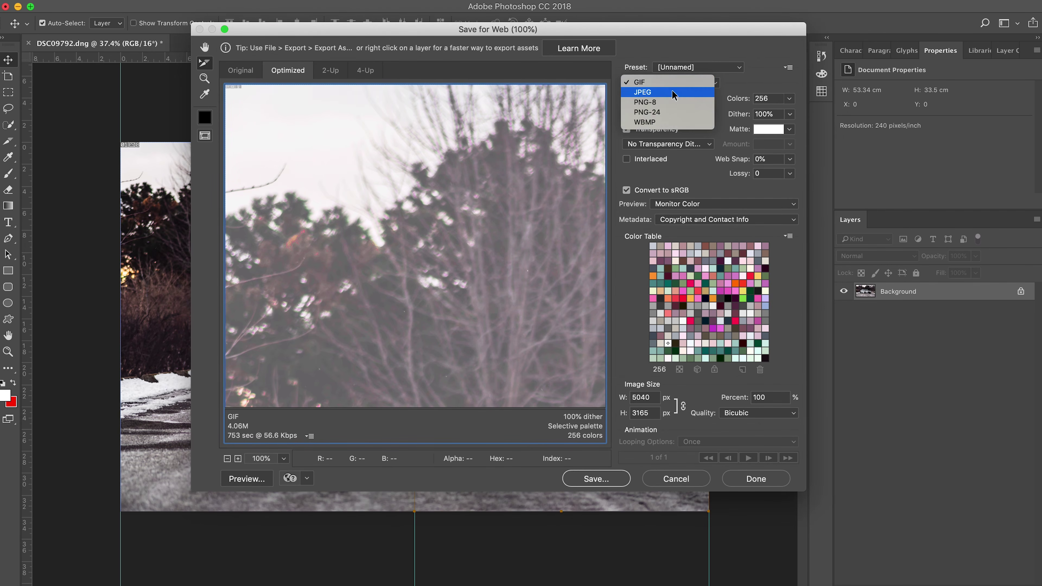
pyautogui.click(673, 93)
pyautogui.click(790, 99)
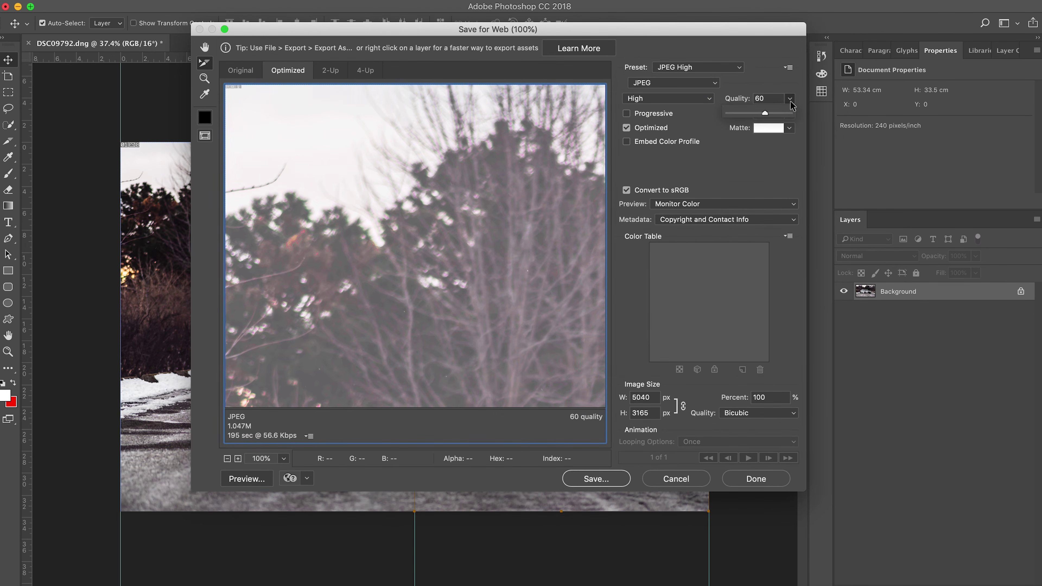
pyautogui.moveTo(770, 115); pyautogui.dragTo(798, 116)
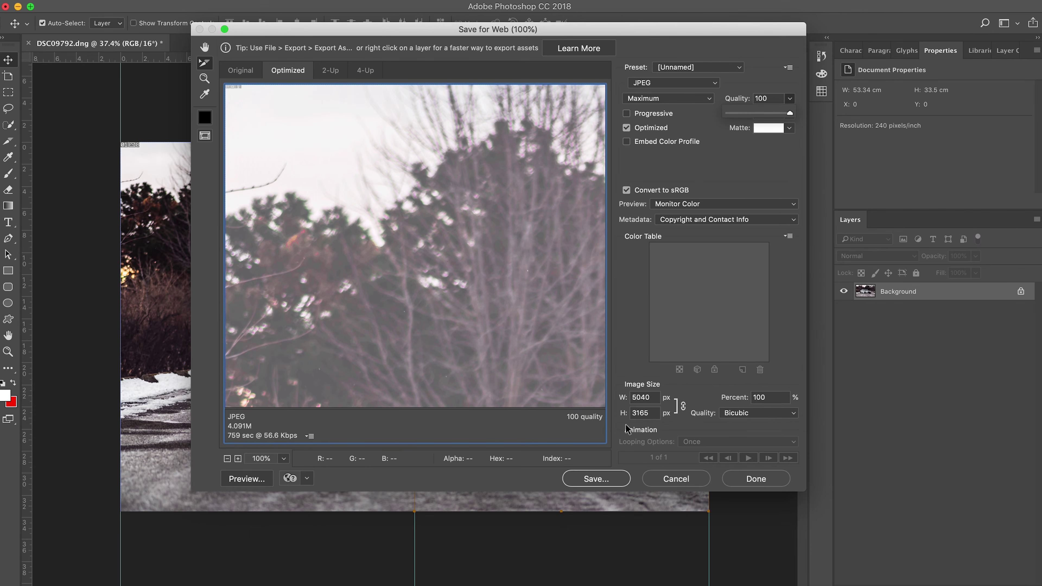
pyautogui.click(632, 414)
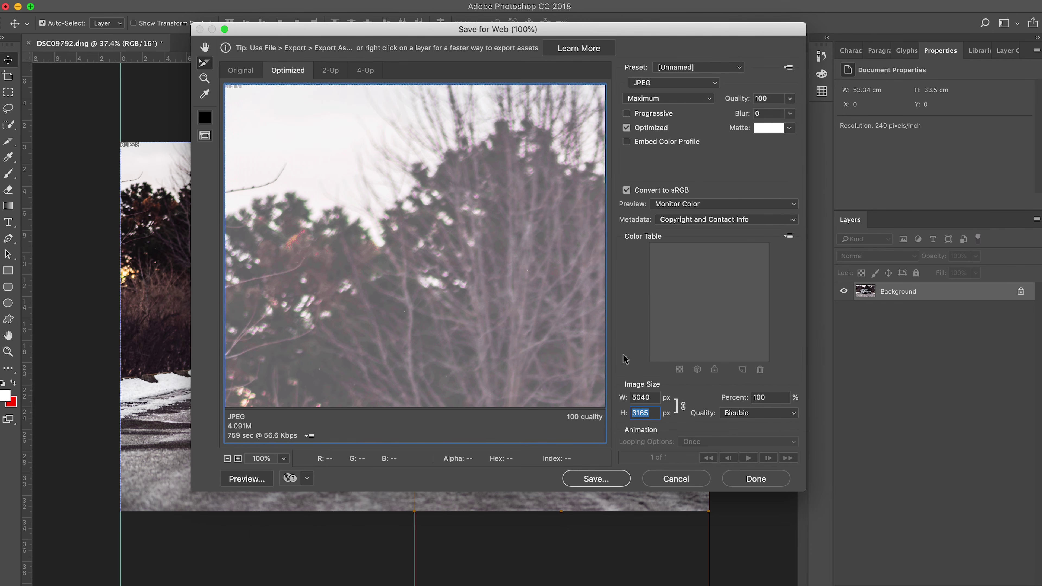
pyautogui.write('1350')
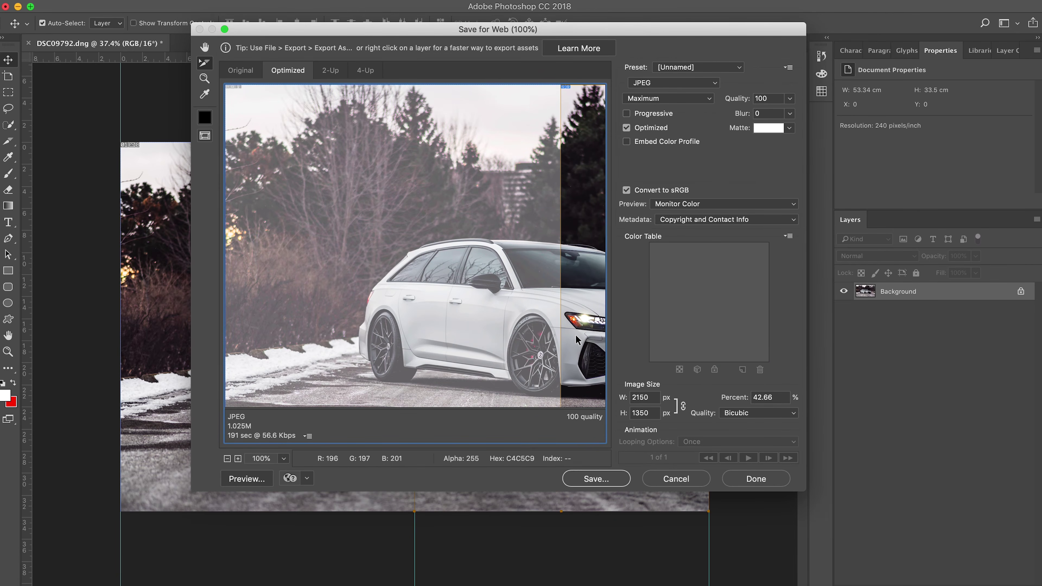
# Save all slices as images to the Desktop under the name DSC09792.jpg, replacing the existing DSC09792_02.jpg
pyautogui.click(606, 479)
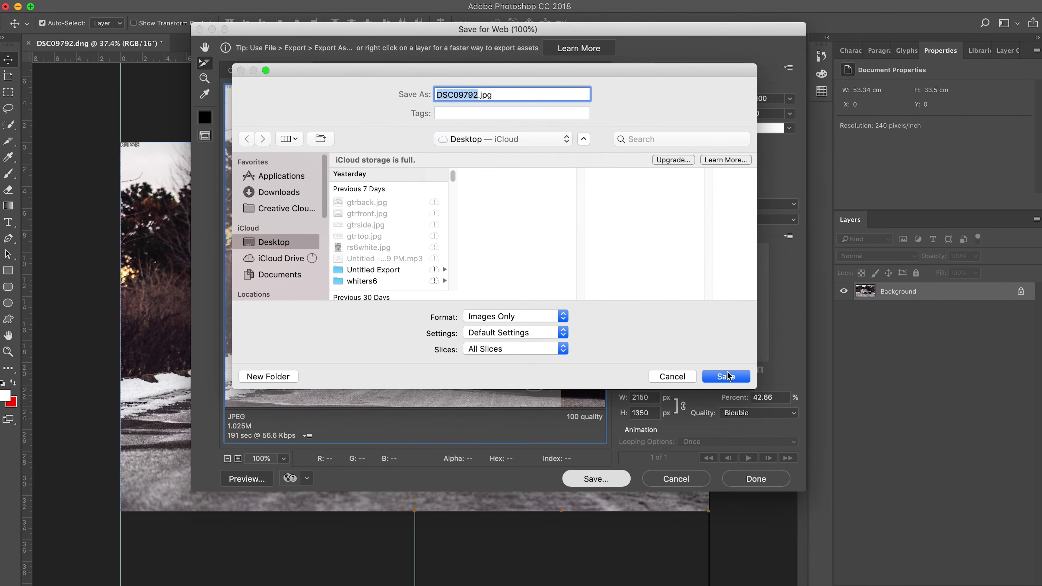
pyautogui.click(727, 377)
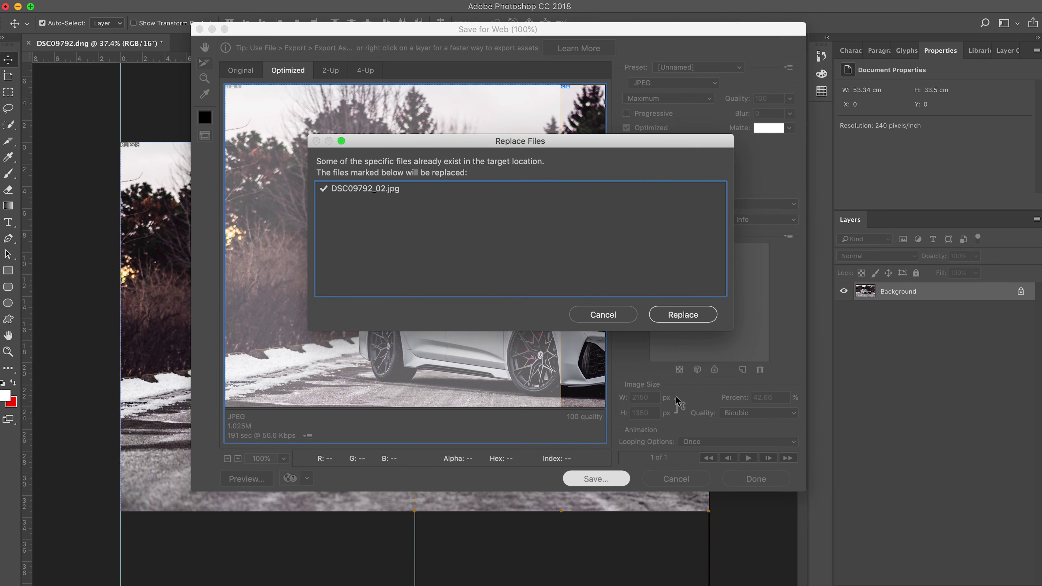
pyautogui.click(696, 316)
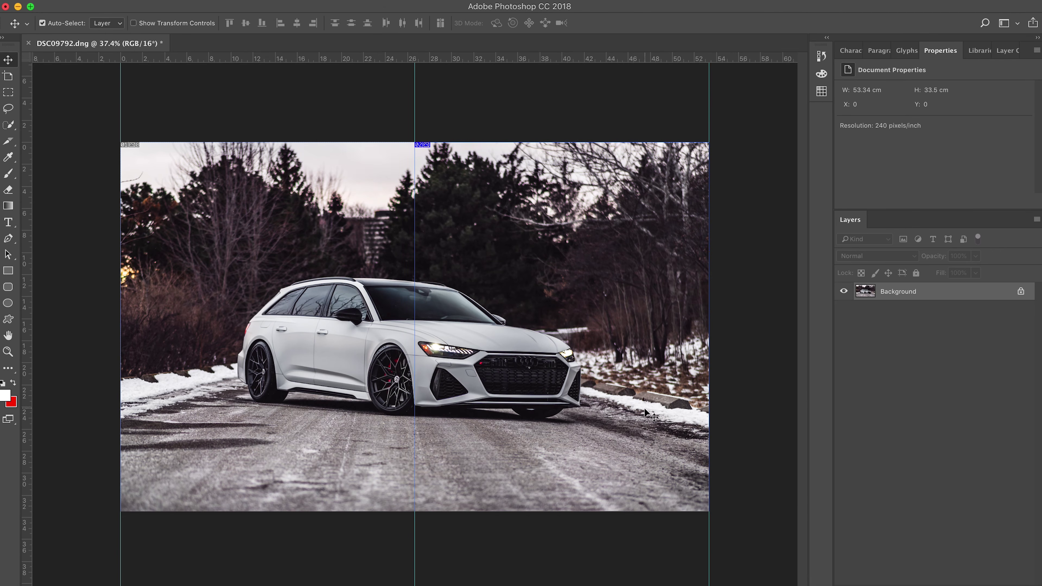